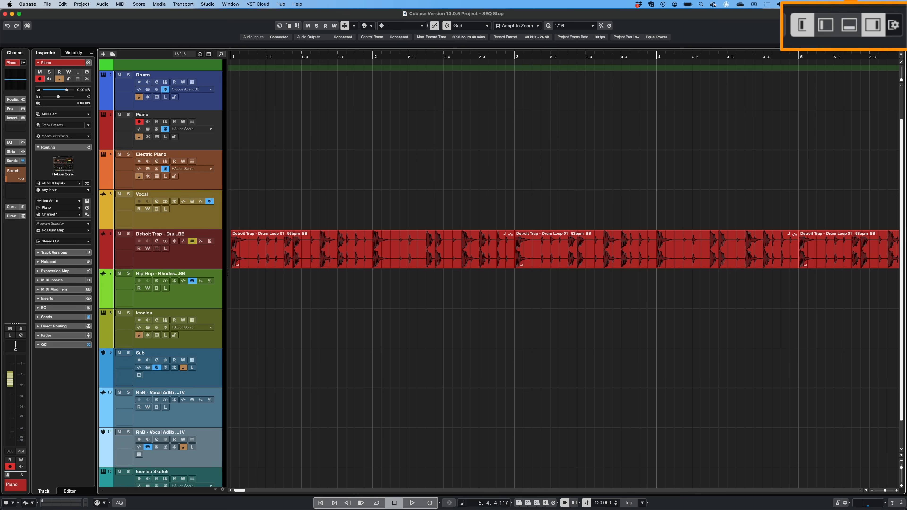
# - Open the Chord Pads in the lower zone and arm the Piano track for recording
pyautogui.click(849, 25)
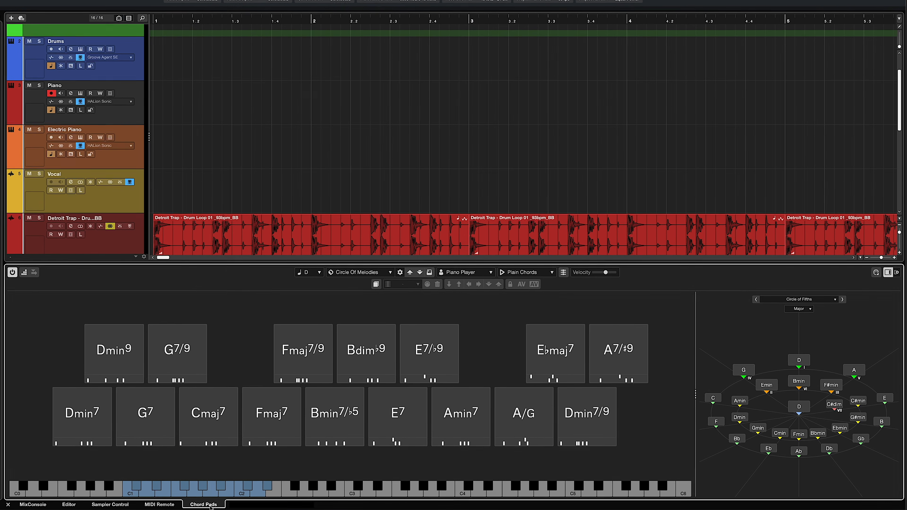
pyautogui.click(274, 490)
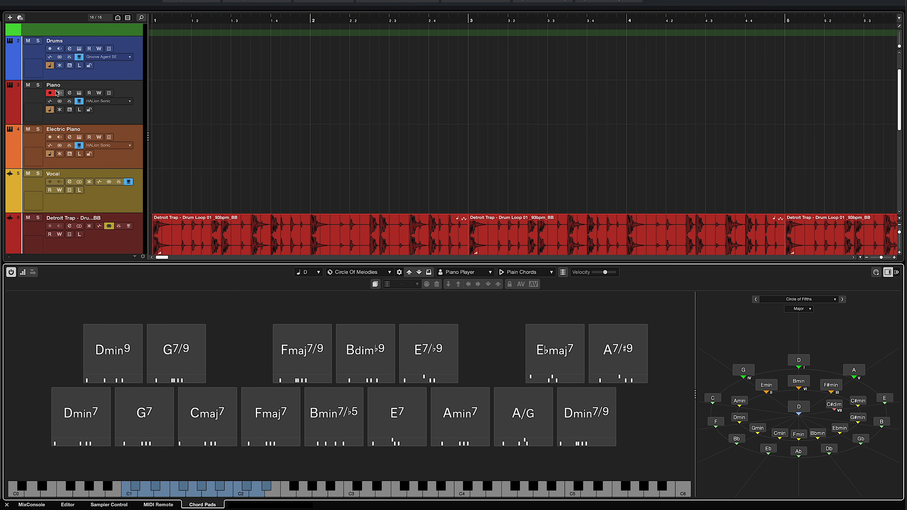
pyautogui.click(50, 93)
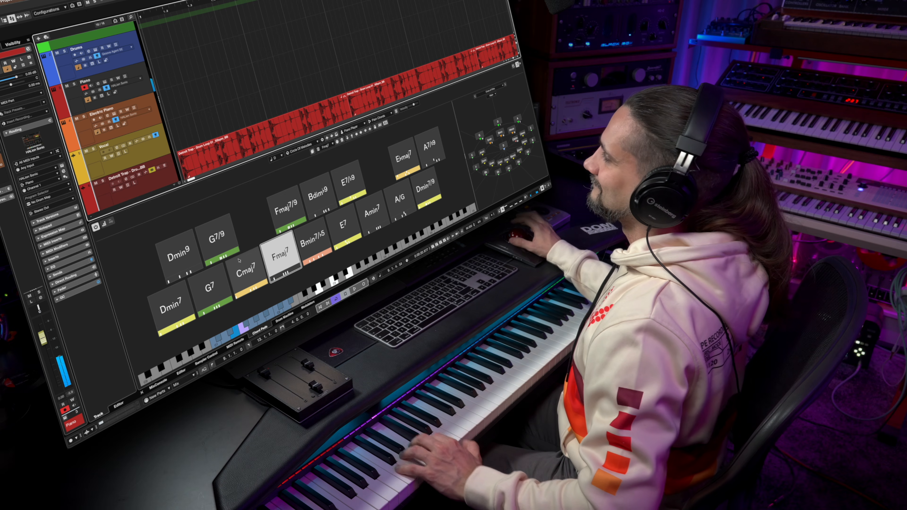
# - Try the 9 tension on the Fmaj7 chord pad in the Chord Editor and remove it again
pyautogui.click(280, 258)
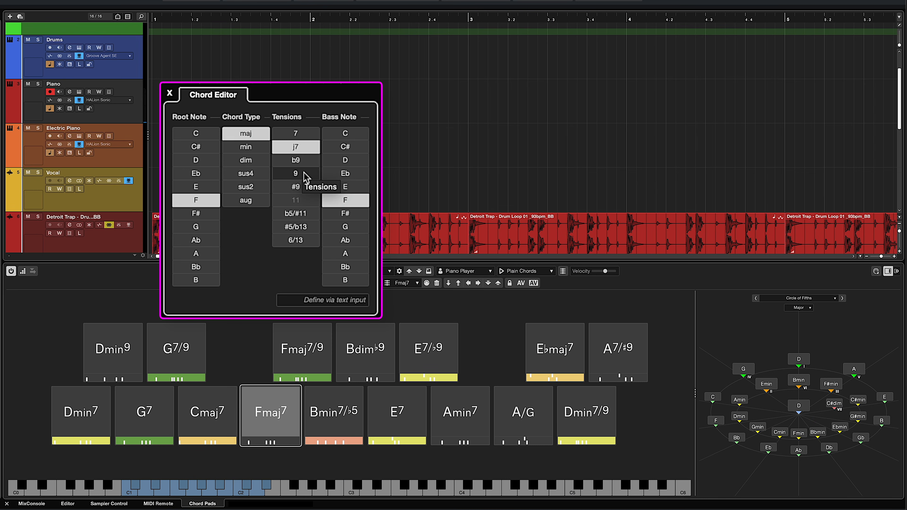
pyautogui.click(295, 173)
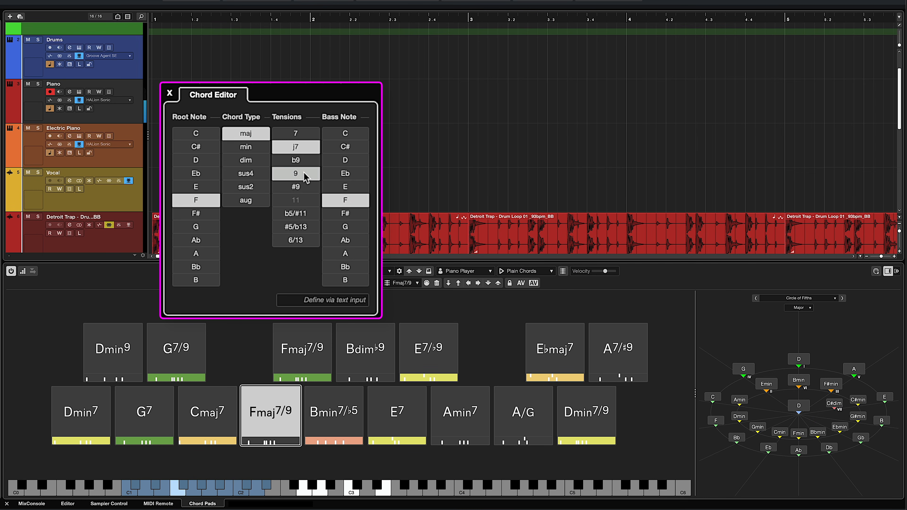
pyautogui.click(296, 175)
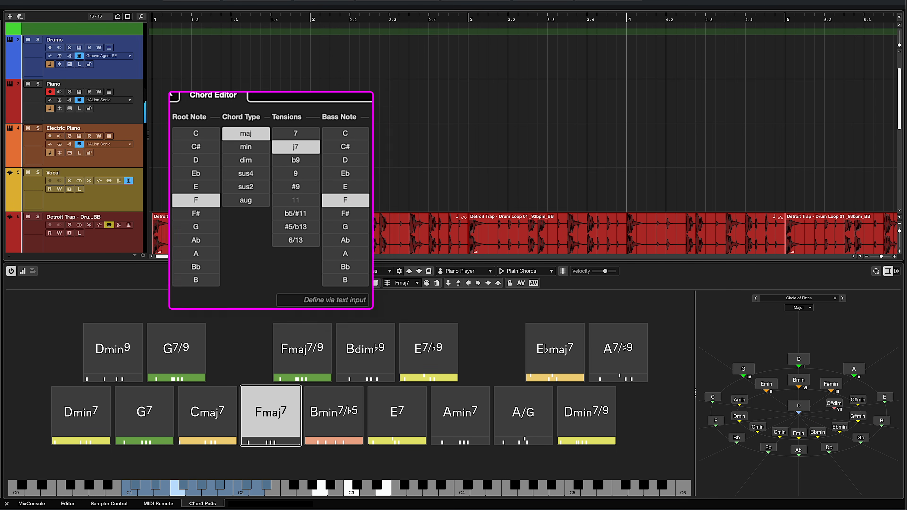
# - Try Eb as the chord pads' root key, return it to D, and open the chord pad presets
pyautogui.click(309, 271)
pyautogui.click(319, 271)
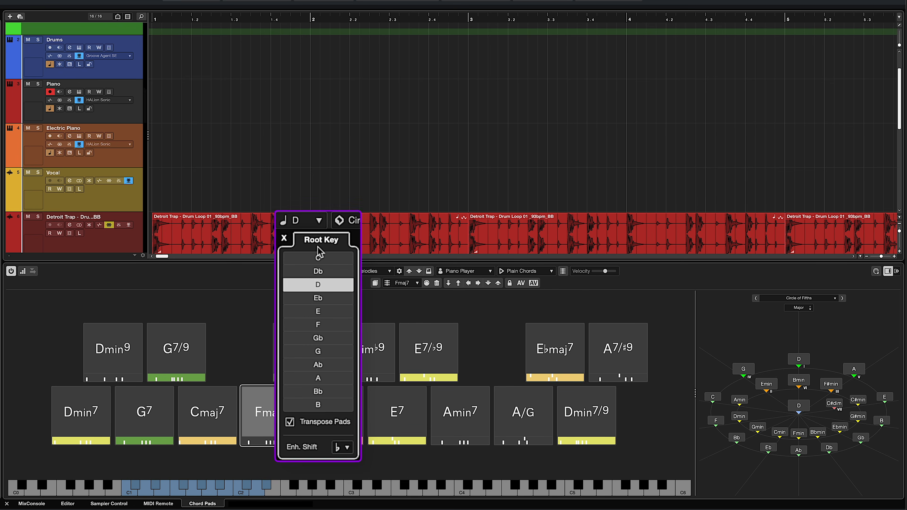
pyautogui.click(319, 301)
pyautogui.click(318, 285)
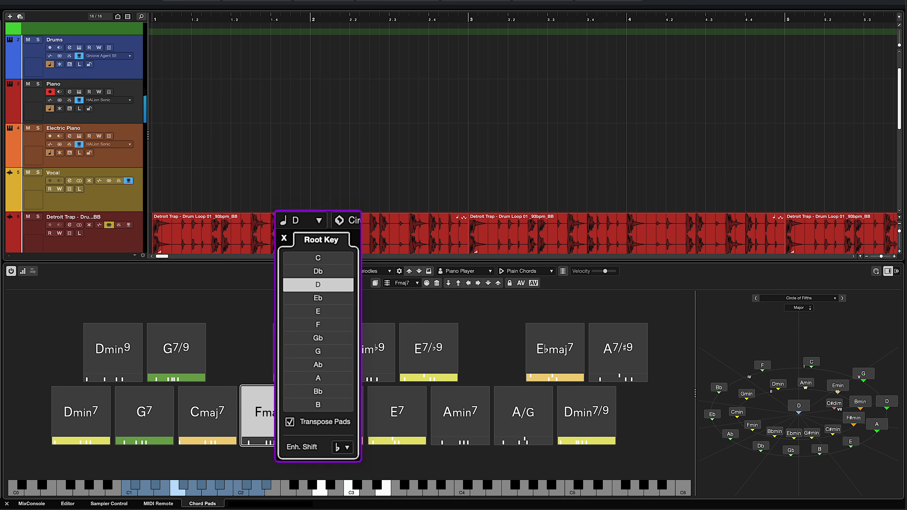
pyautogui.click(335, 270)
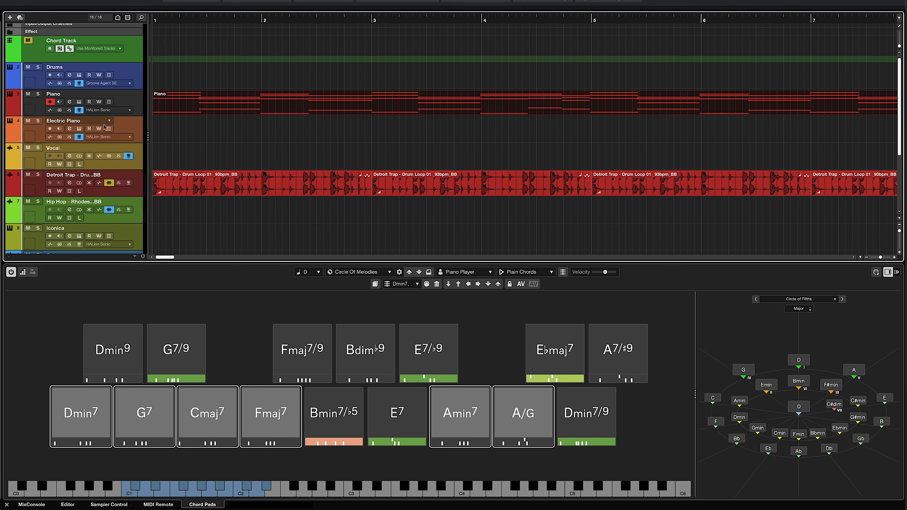
# - Copy the Piano part to the Electric Piano track and create Chord Track events from it, including bass notes, tensions and arpeggio detection
pyautogui.moveTo(171, 111); pyautogui.dragTo(172, 130)
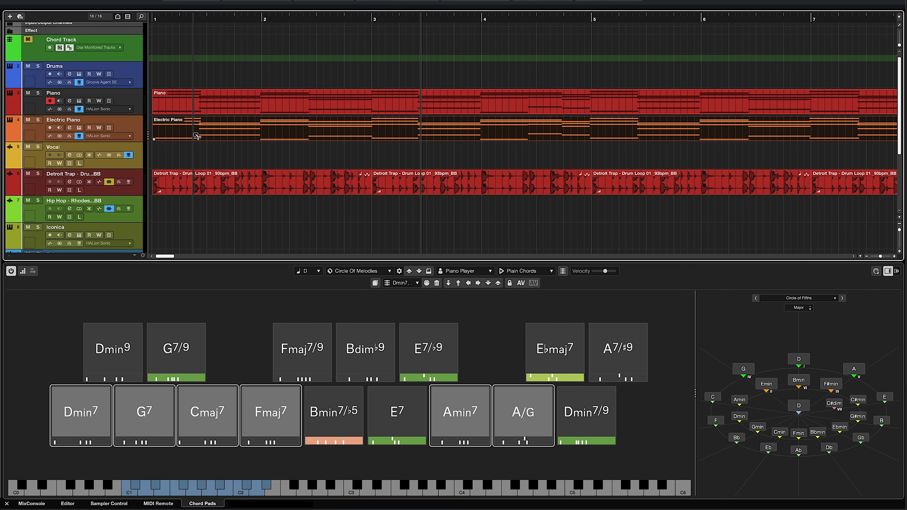
pyautogui.moveTo(199, 125); pyautogui.dragTo(201, 45)
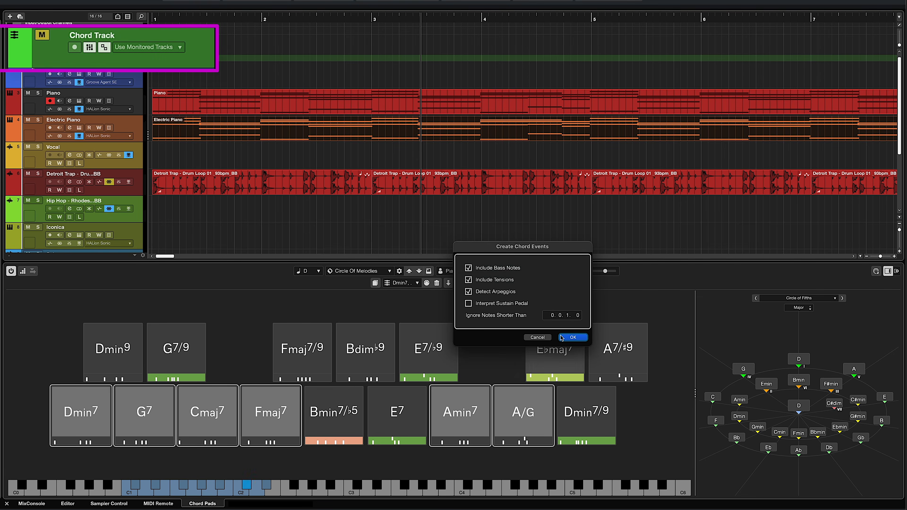
pyautogui.click(572, 338)
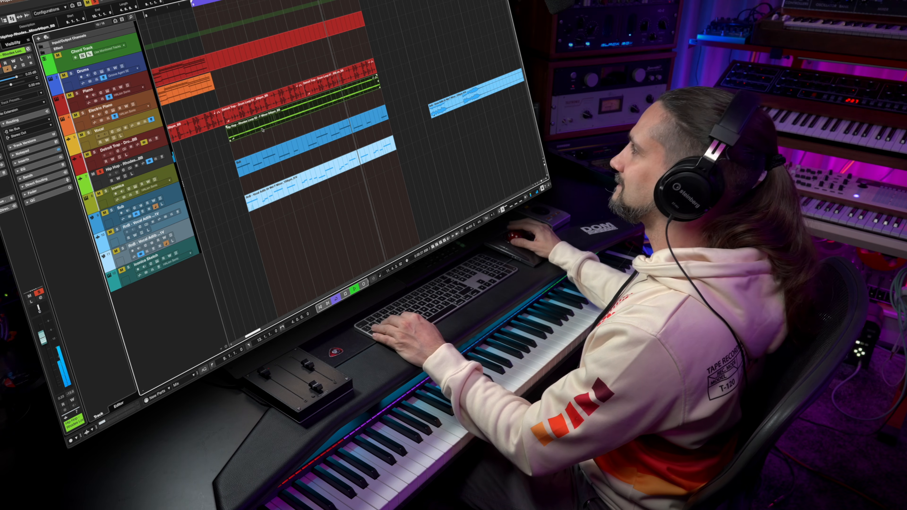
# - Create chord events on the Chord Track from the Hip Hop Rhodes loop's audio
pyautogui.press('space')
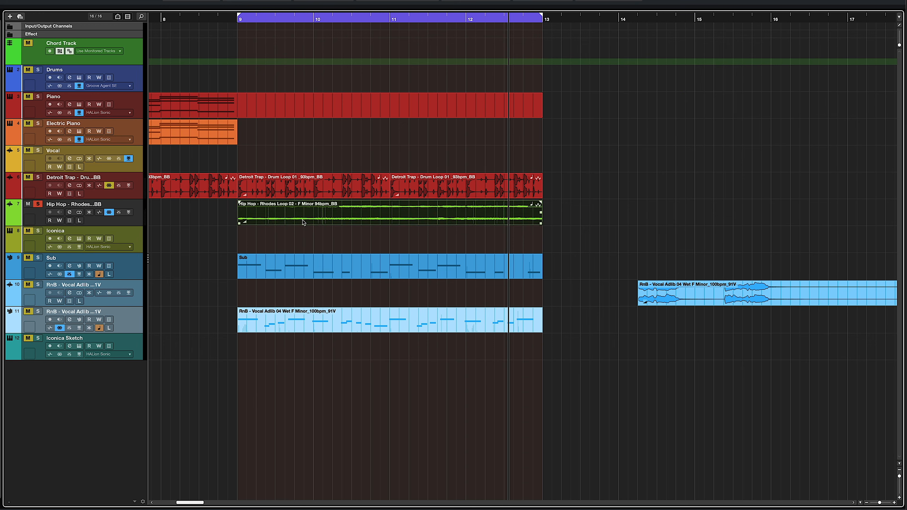
pyautogui.moveTo(304, 222); pyautogui.dragTo(303, 60)
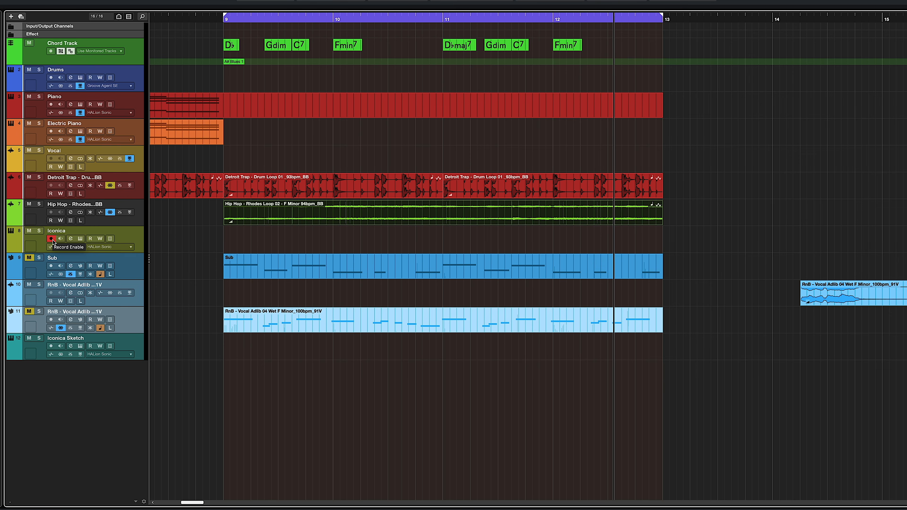
# - Arm the Iconica track for recording to play it along with the chords
pyautogui.click(52, 239)
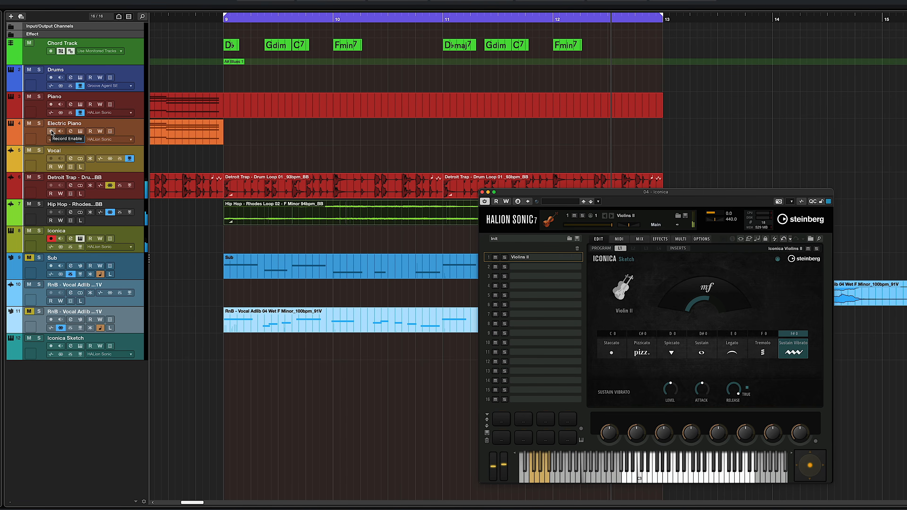
pyautogui.click(51, 132)
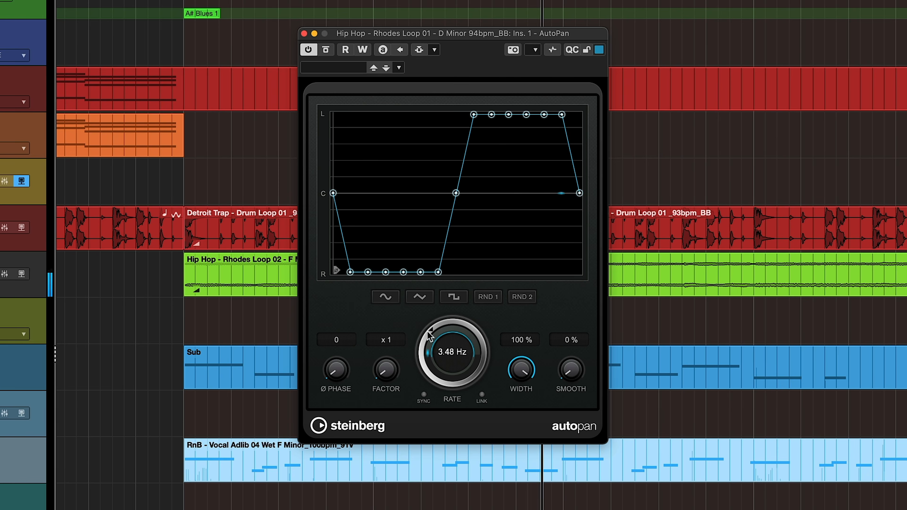
# - Adjust the AutoPan rate on the Rhodes loop and set its Chopper to a triangle waveform at 1/4 speed
pyautogui.moveTo(433, 313); pyautogui.dragTo(423, 348)
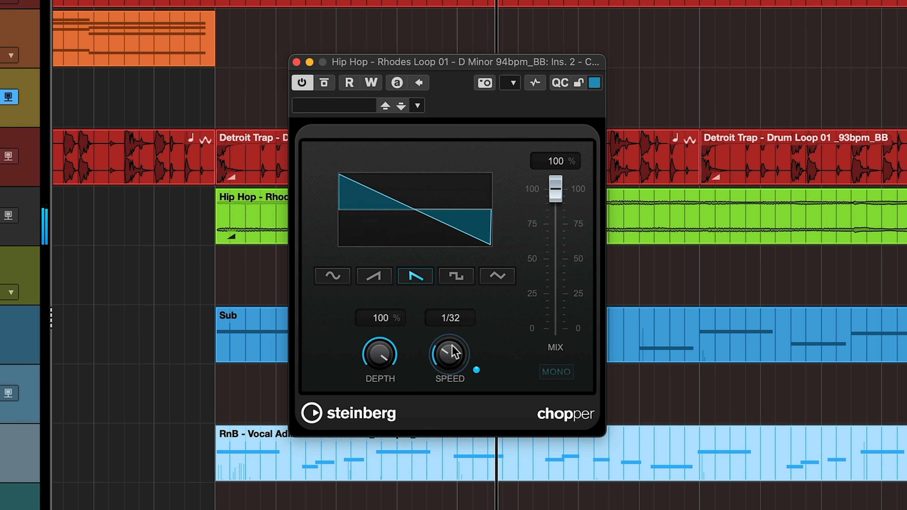
pyautogui.moveTo(454, 353); pyautogui.dragTo(450, 357)
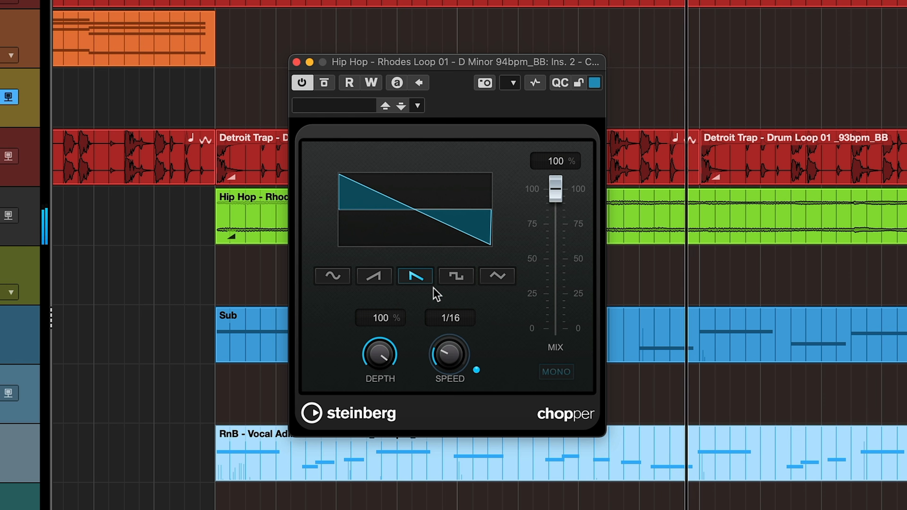
pyautogui.click(374, 277)
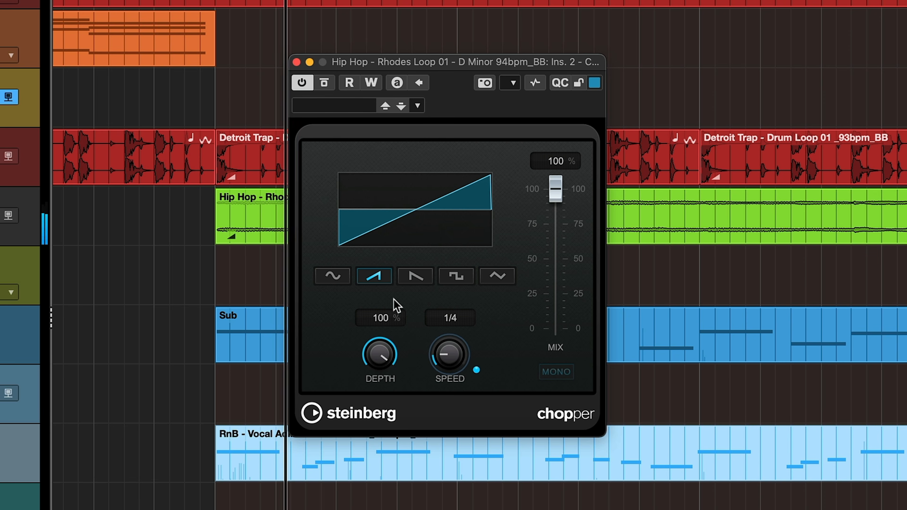
pyautogui.click(498, 277)
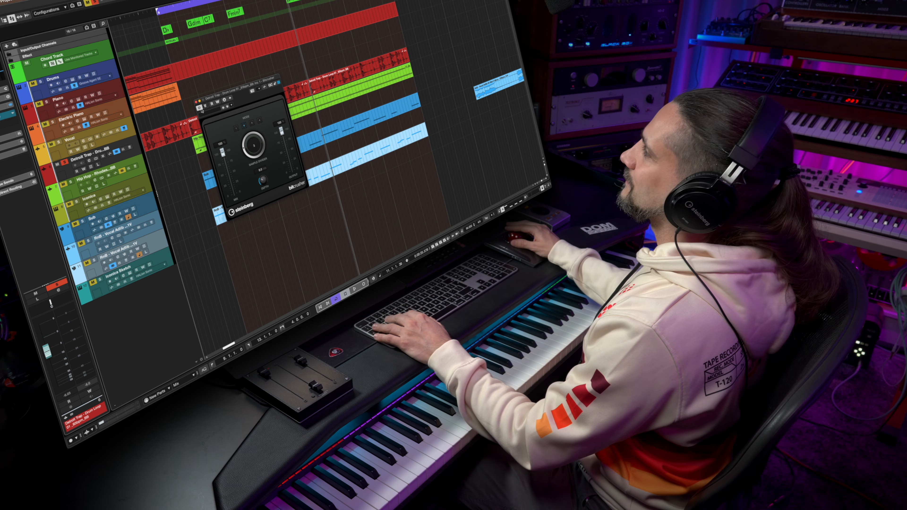
# - Play the Detroit Trap drum loop and adjust the sample divider of its Bitcrusher
pyautogui.press('space')
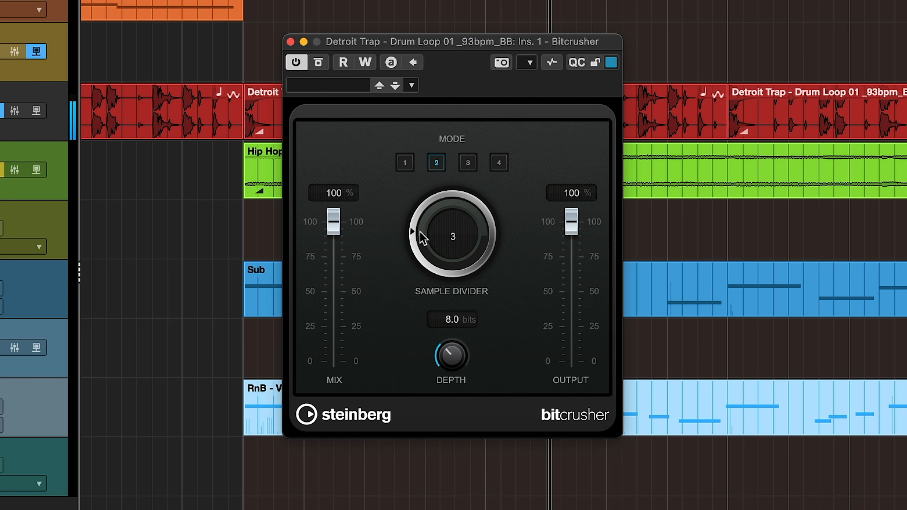
pyautogui.moveTo(422, 221)
pyautogui.mouseDown()
pyautogui.moveTo(433, 168)
pyautogui.moveTo(421, 213)
pyautogui.mouseUp()
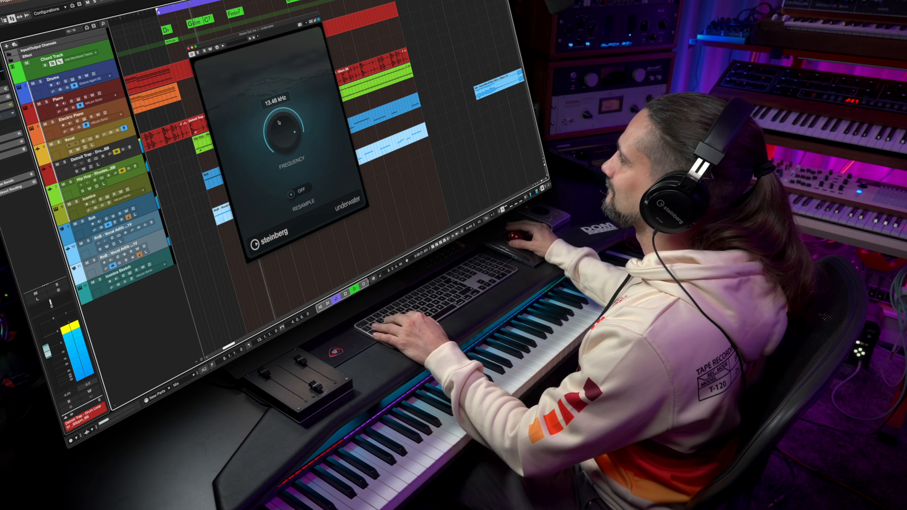
# - Sweep the Underwater frequency on the Stereo Out down to 261 Hz and back up past 492 Hz
pyautogui.moveTo(278, 139); pyautogui.dragTo(277, 146)
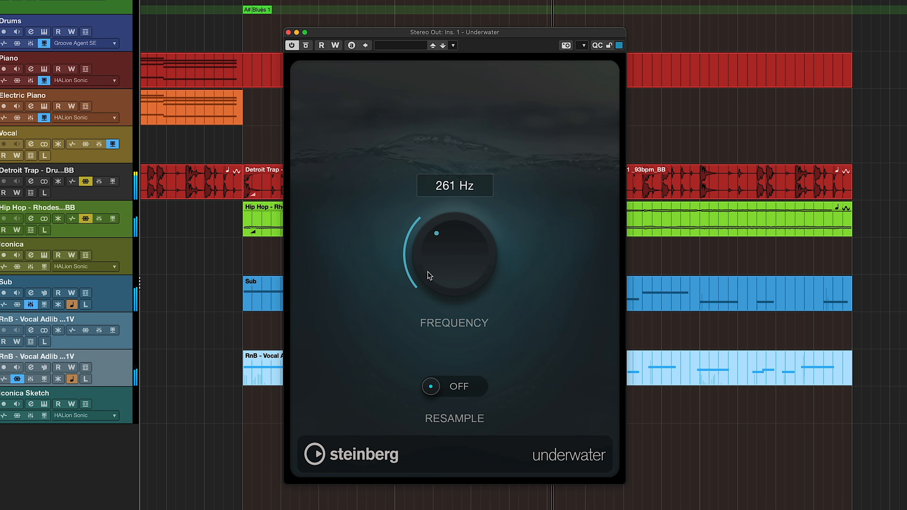
pyautogui.moveTo(427, 270); pyautogui.dragTo(429, 264)
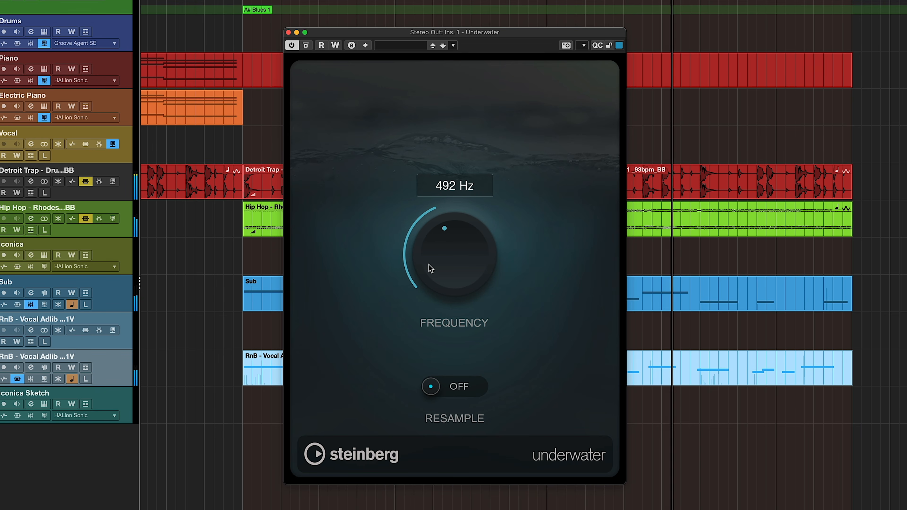
pyautogui.moveTo(433, 236); pyautogui.dragTo(441, 193)
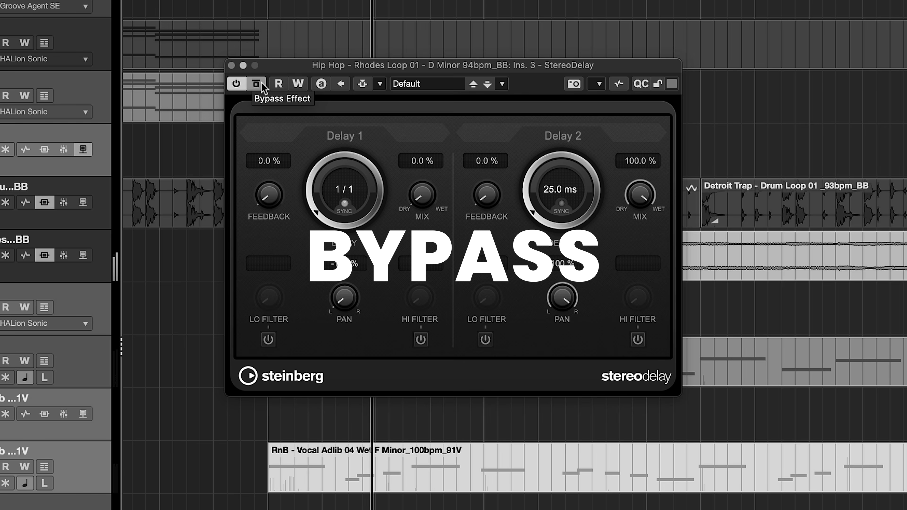
# - Compare the Rhodes loop with its StereoDelay bypassed and active
pyautogui.click(262, 83)
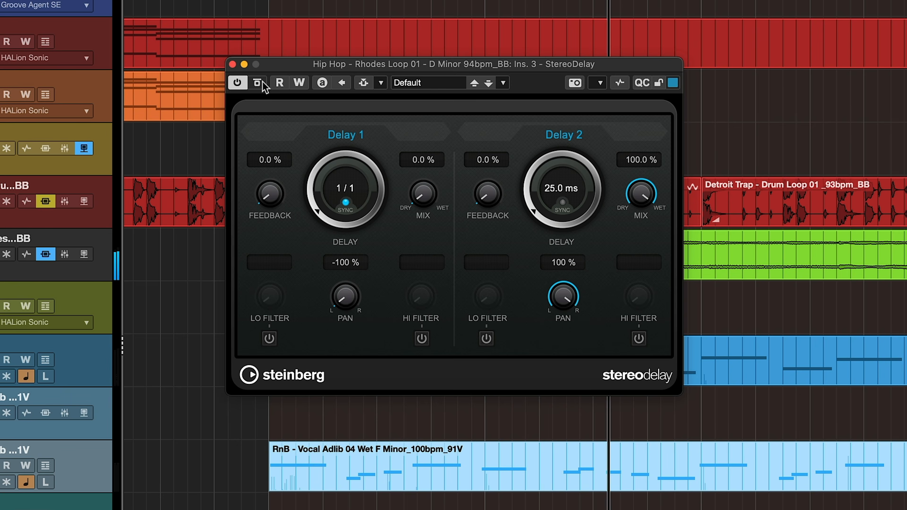
pyautogui.click(258, 83)
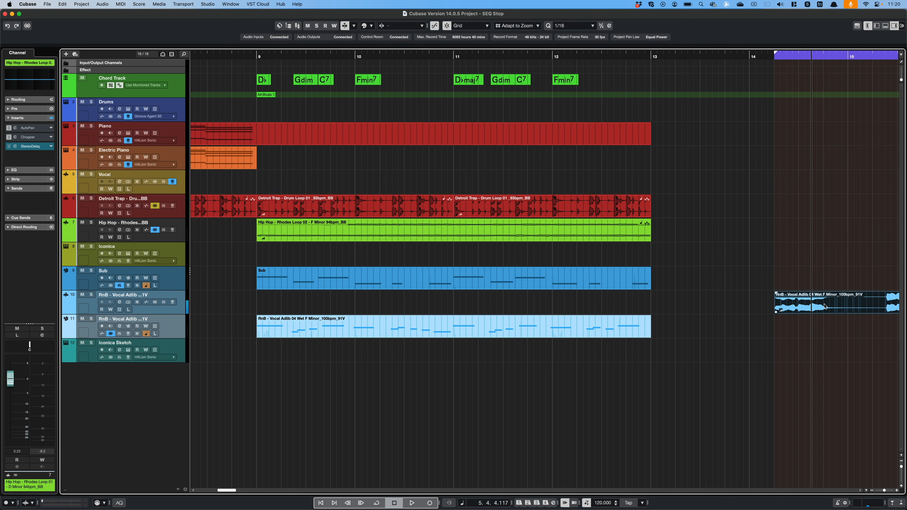
# - Open Sampler Control in the lower zone and load the RnB vocal adlib clip as a sample
pyautogui.hscroll(10, 824, 306)
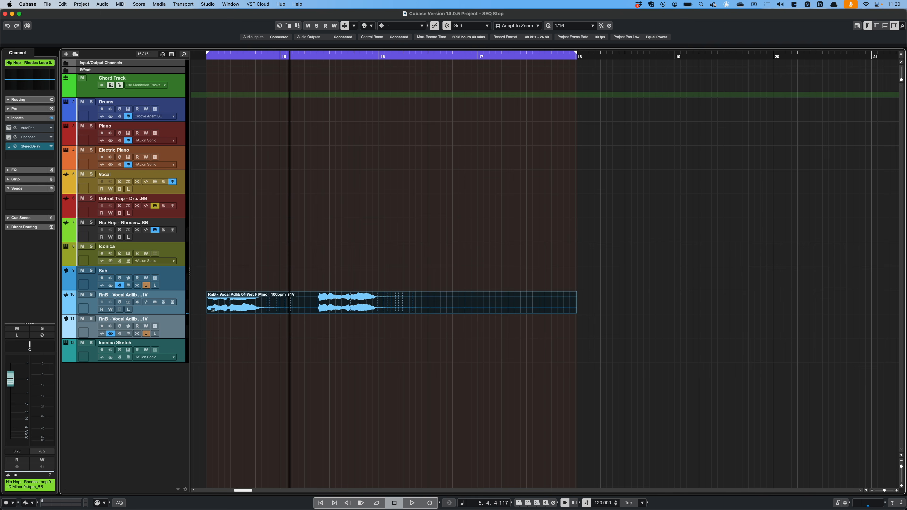
pyautogui.click(885, 25)
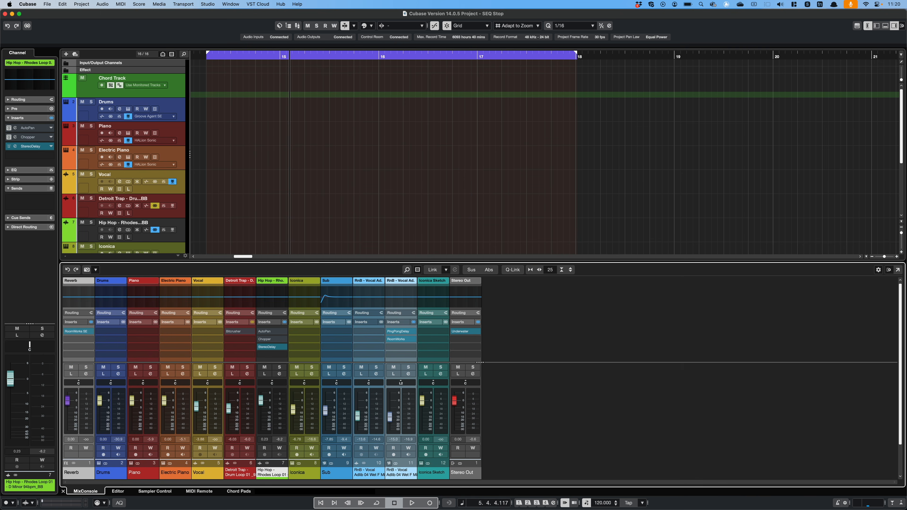
pyautogui.click(160, 491)
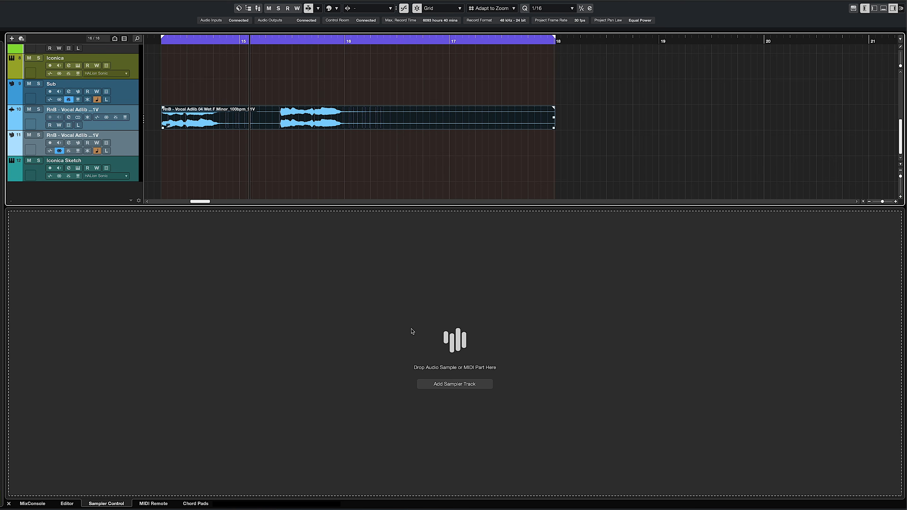
pyautogui.moveTo(411, 328); pyautogui.dragTo(411, 329)
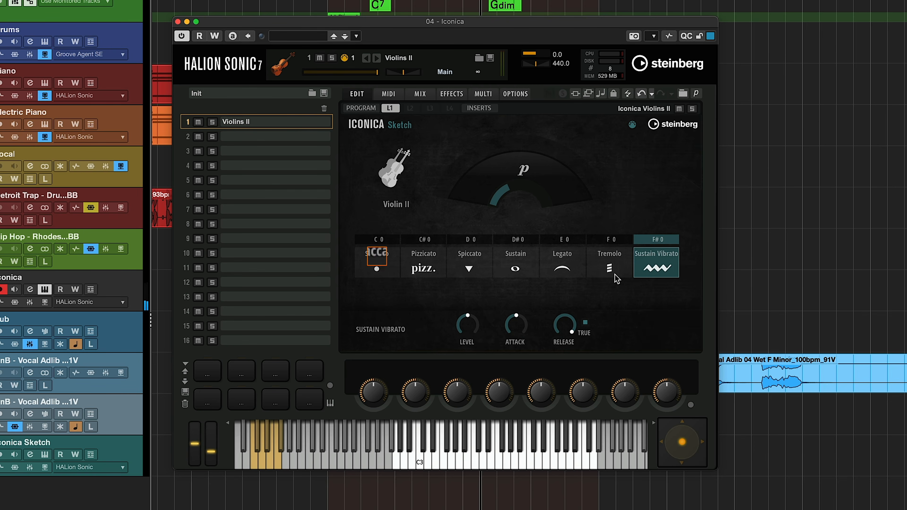
# - Switch the Iconica Sketch violins through the Staccato, Pizzicato, Spiccato, Legato and Tremolo articulations
pyautogui.click(389, 281)
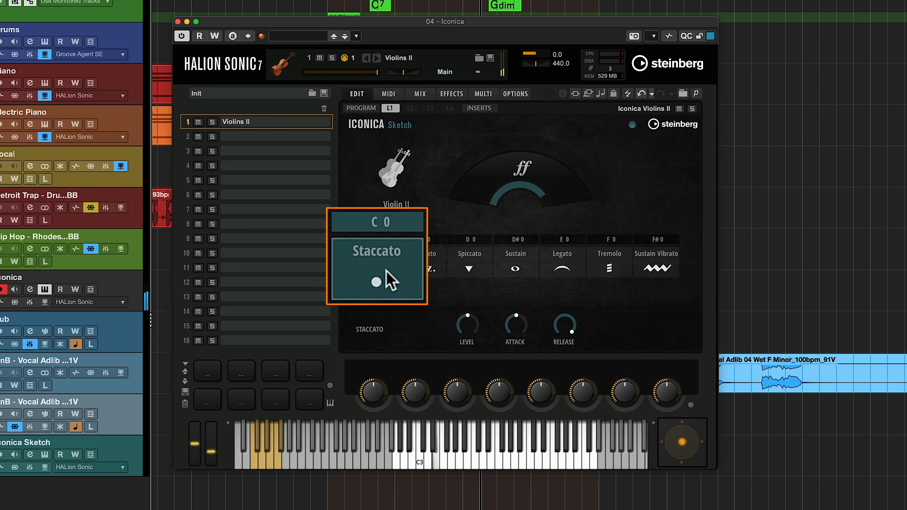
pyautogui.click(407, 266)
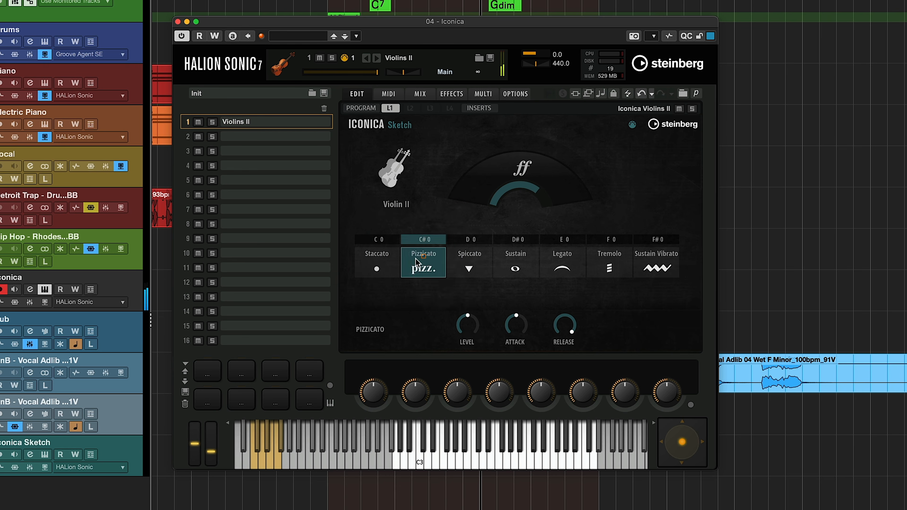
pyautogui.click(449, 268)
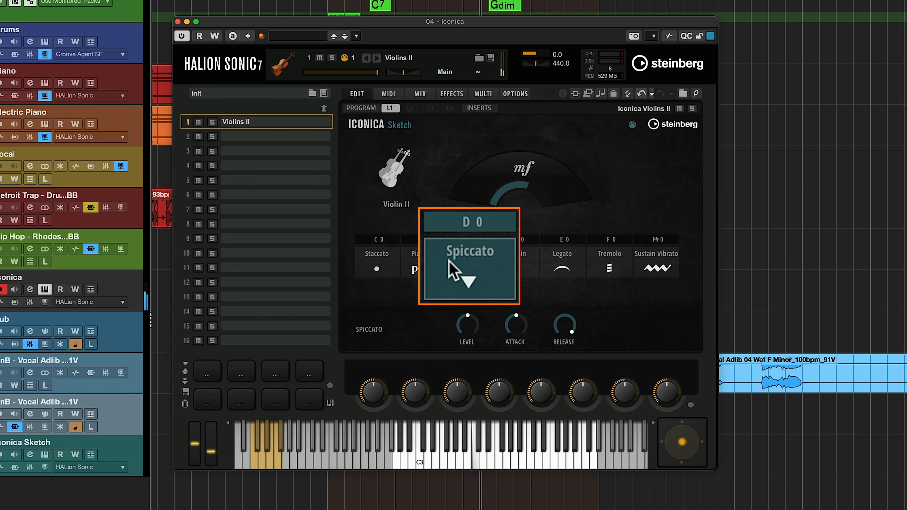
pyautogui.click(549, 277)
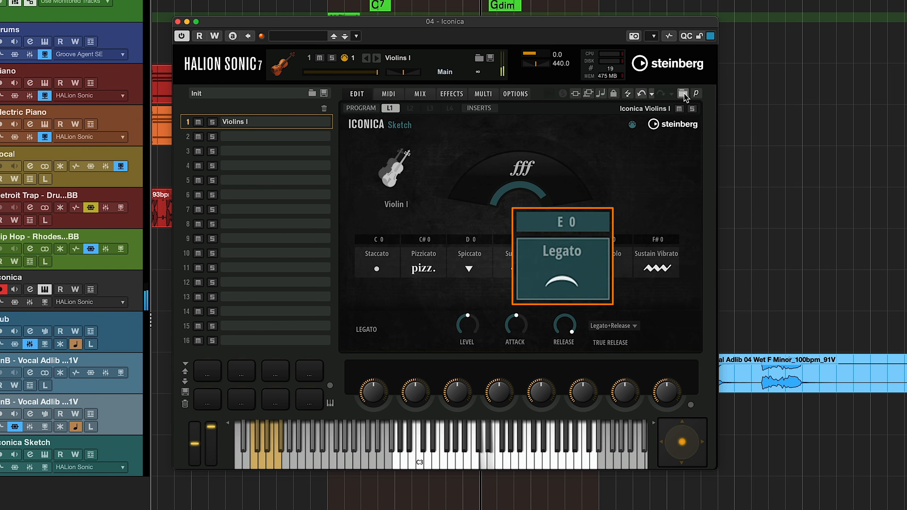
pyautogui.click(623, 251)
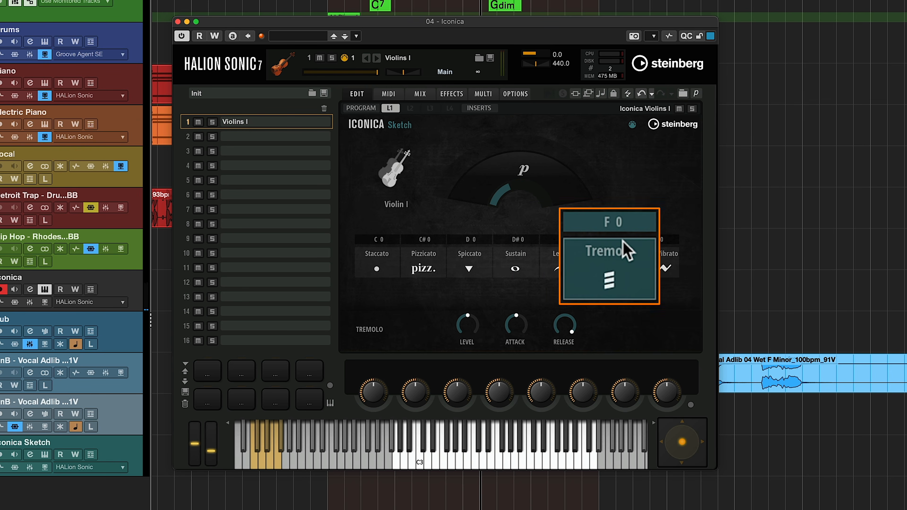